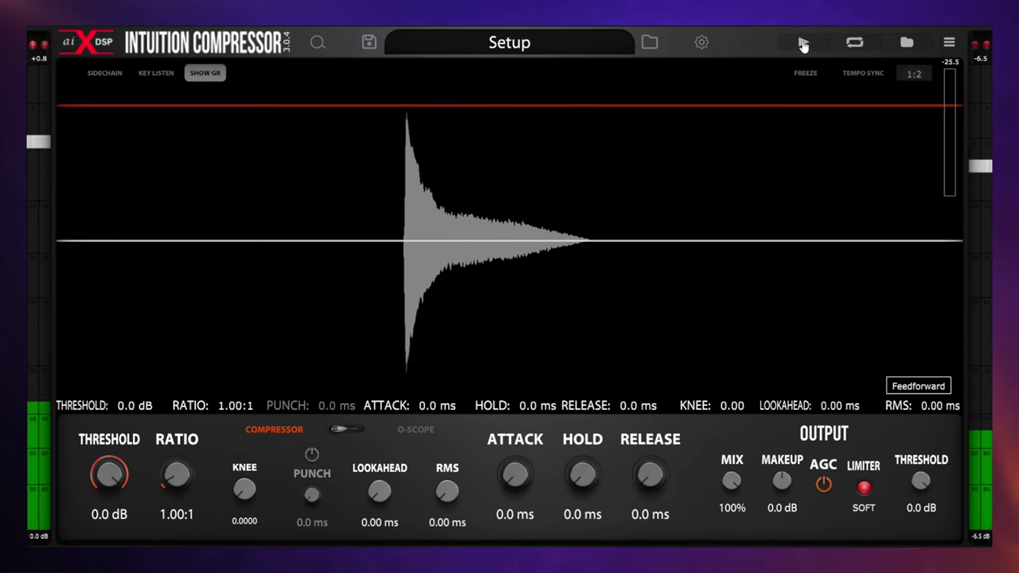
- Turn on looping for the sample and play it with automatic gain compensation active
{"action": "left_click", "coordinate": [854, 45]}
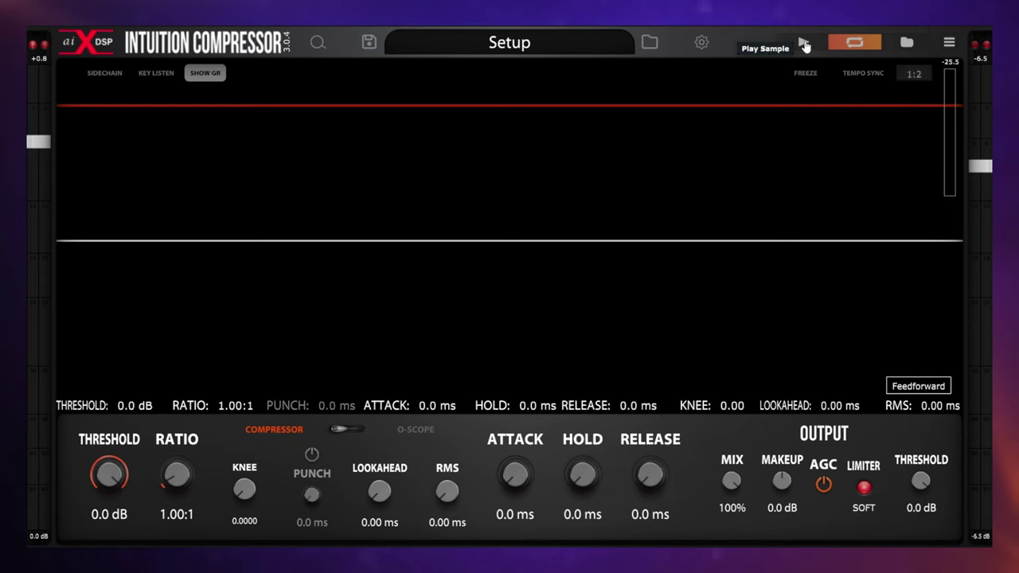
{"action": "left_click", "coordinate": [805, 45]}
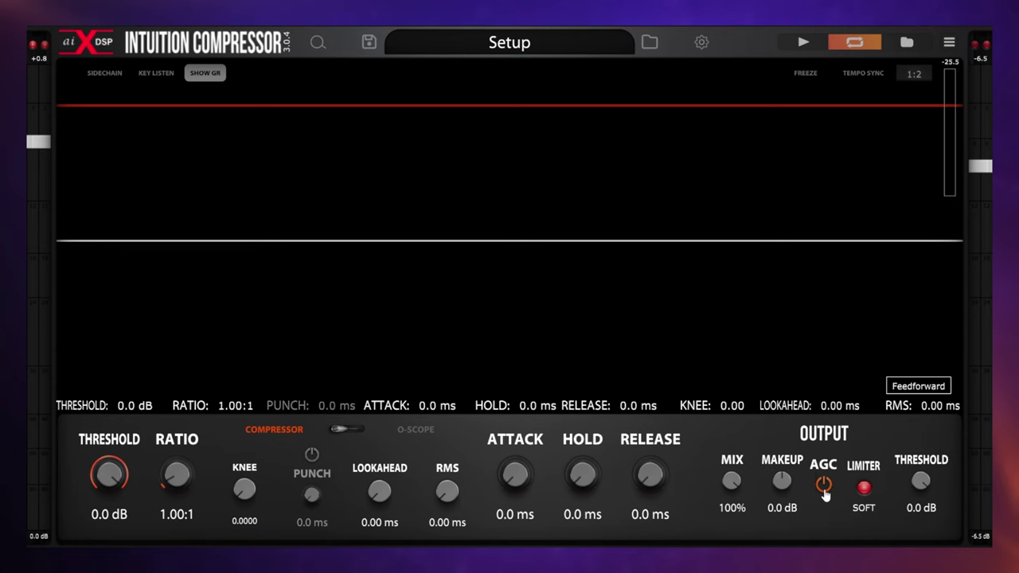
{"action": "left_click", "coordinate": [825, 487]}
- Enable the oscilloscope trigger, audition the looped sample against it, and return to the compressor controls
{"action": "left_click", "coordinate": [347, 430]}
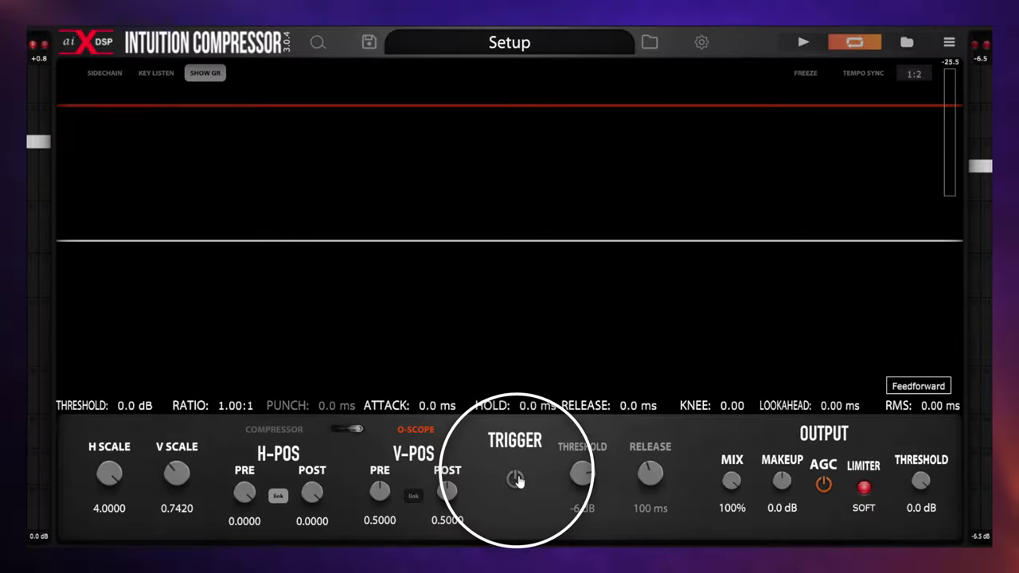
{"action": "left_click", "coordinate": [515, 480]}
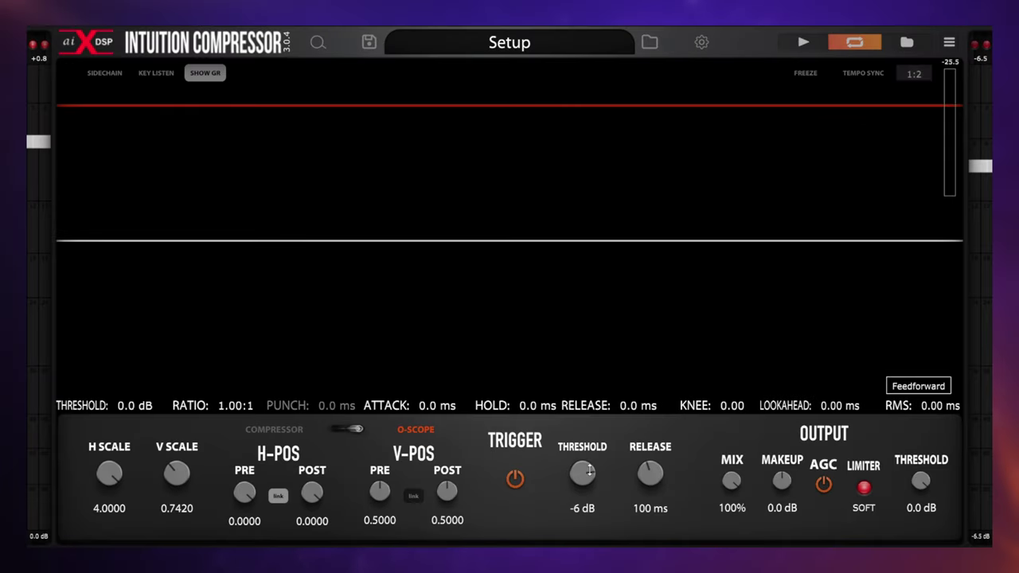
{"action": "left_click", "coordinate": [804, 45]}
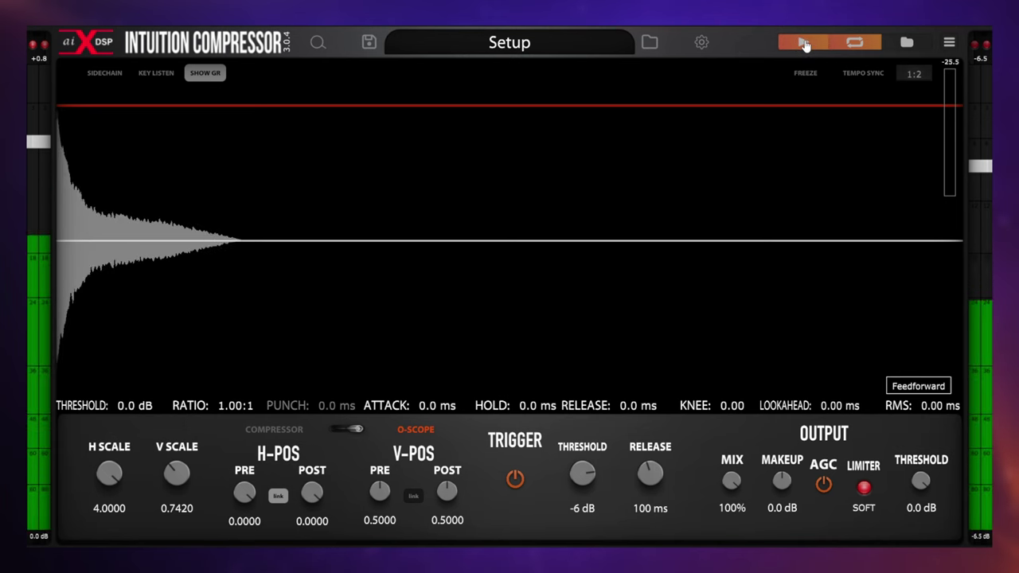
{"action": "left_click", "coordinate": [804, 45]}
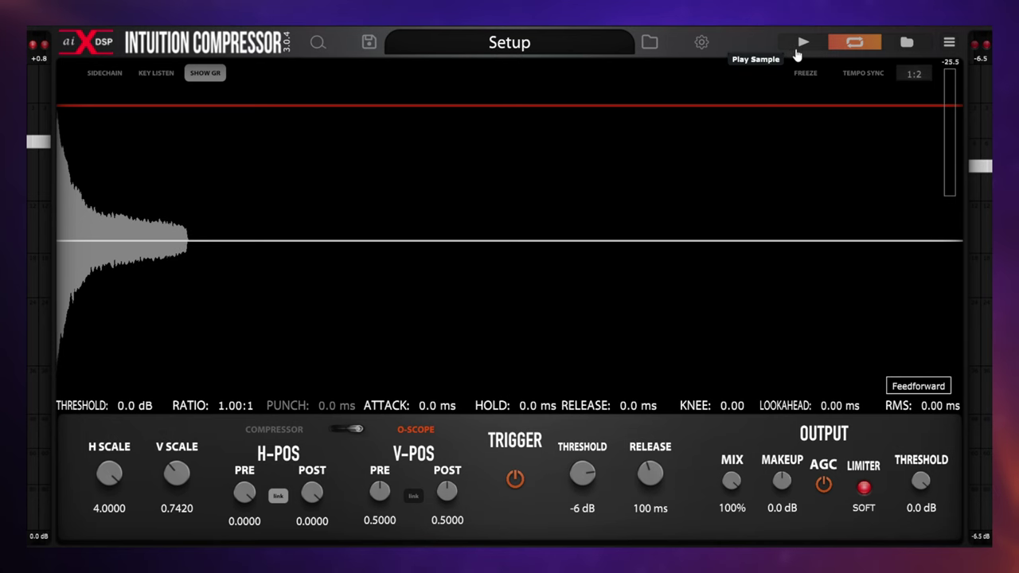
{"action": "left_click", "coordinate": [351, 431]}
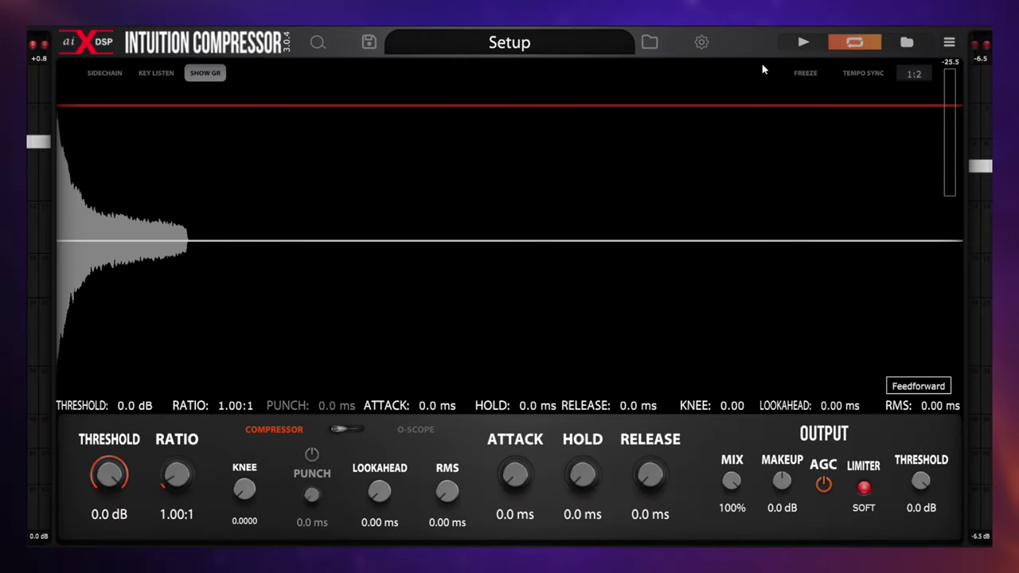
- Set the compressor threshold to -24.3 dB and the ratio to 4.72:1, auditioning the looped sample
{"action": "left_click", "coordinate": [803, 46]}
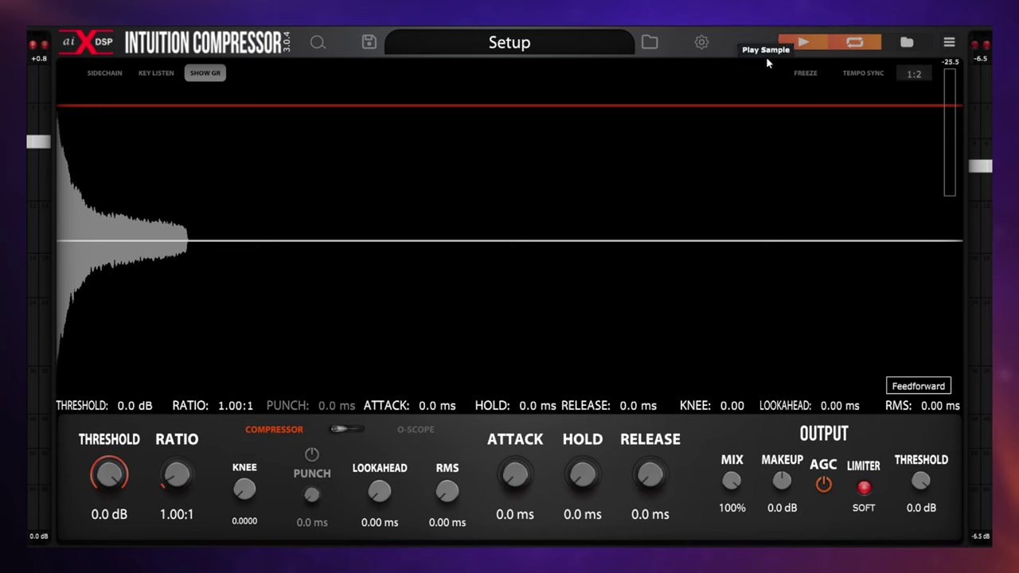
{"action": "left_click_drag", "start_coordinate": [109, 477], "coordinate": [111, 561]}
{"action": "left_click_drag", "start_coordinate": [156, 479], "coordinate": [178, 419]}
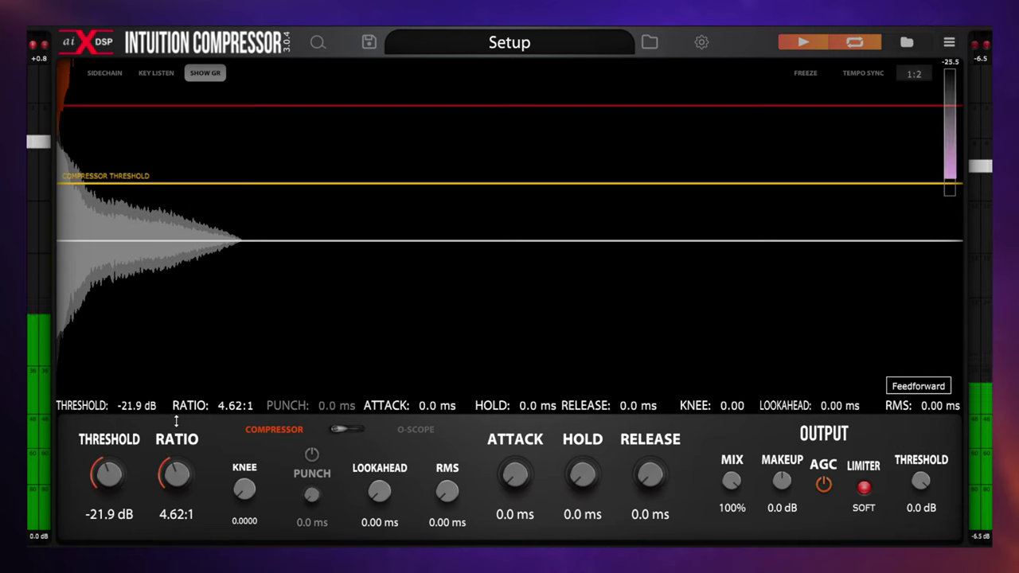
{"action": "left_click_drag", "start_coordinate": [110, 475], "coordinate": [110, 482]}
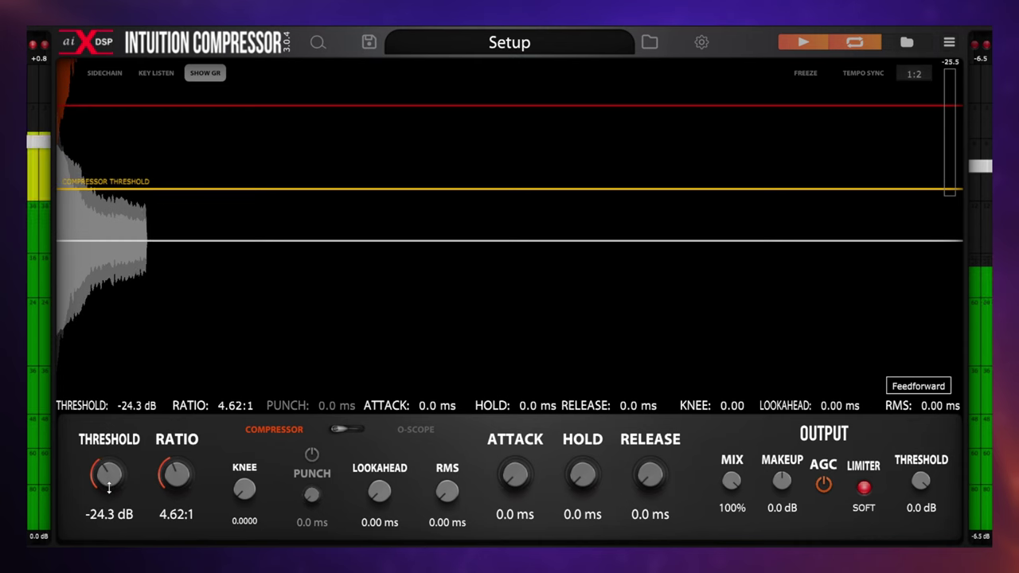
{"action": "left_click", "coordinate": [802, 41]}
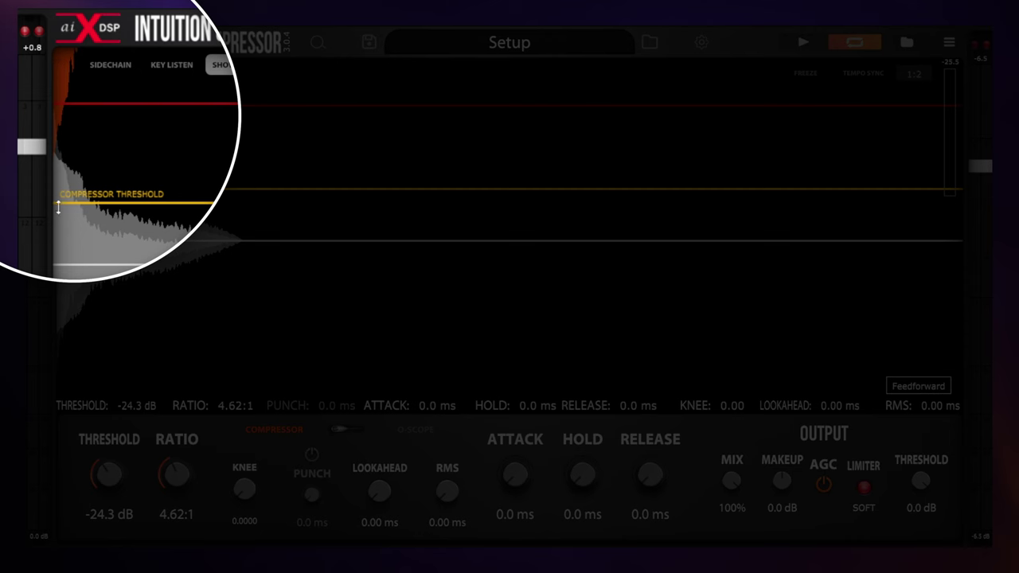
{"action": "left_click_drag", "start_coordinate": [179, 478], "coordinate": [176, 475]}
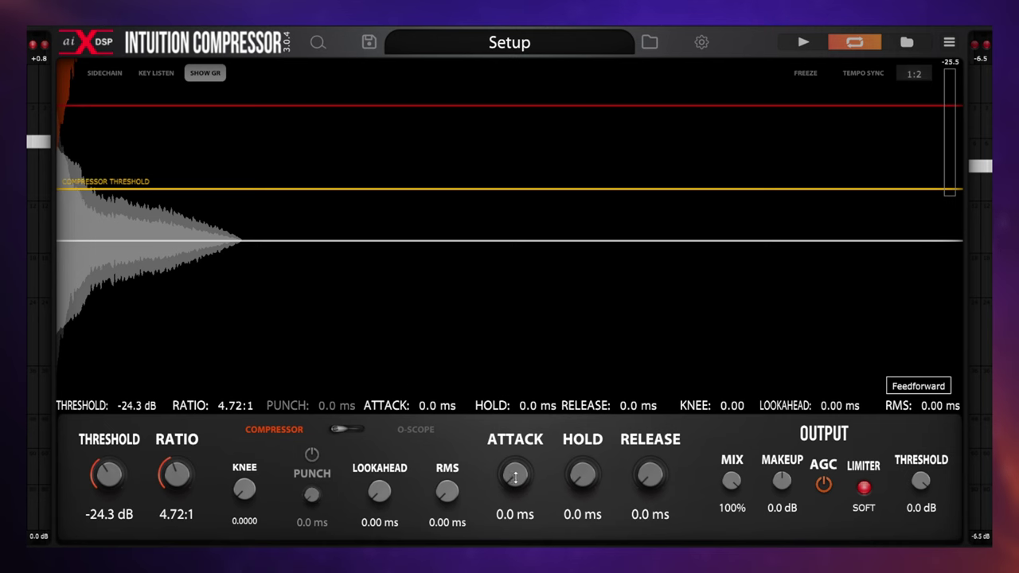
- Set the compressor attack to 43.1 ms while the looped sample plays, and stop playback
{"action": "left_click_drag", "start_coordinate": [515, 476], "coordinate": [515, 478]}
{"action": "left_click", "coordinate": [805, 44]}
{"action": "left_click_drag", "start_coordinate": [516, 470], "coordinate": [520, 422]}
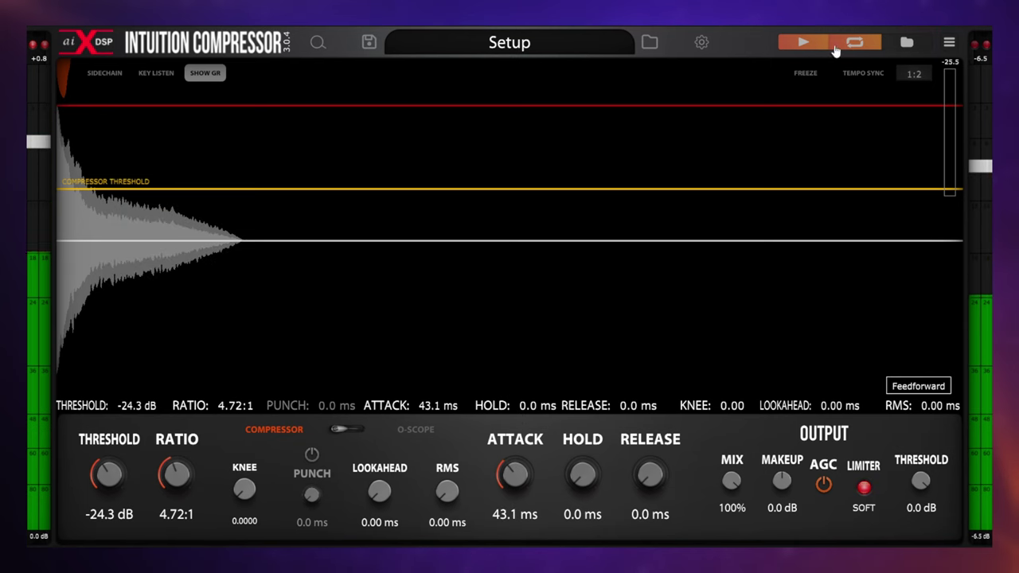
{"action": "left_click", "coordinate": [803, 42]}
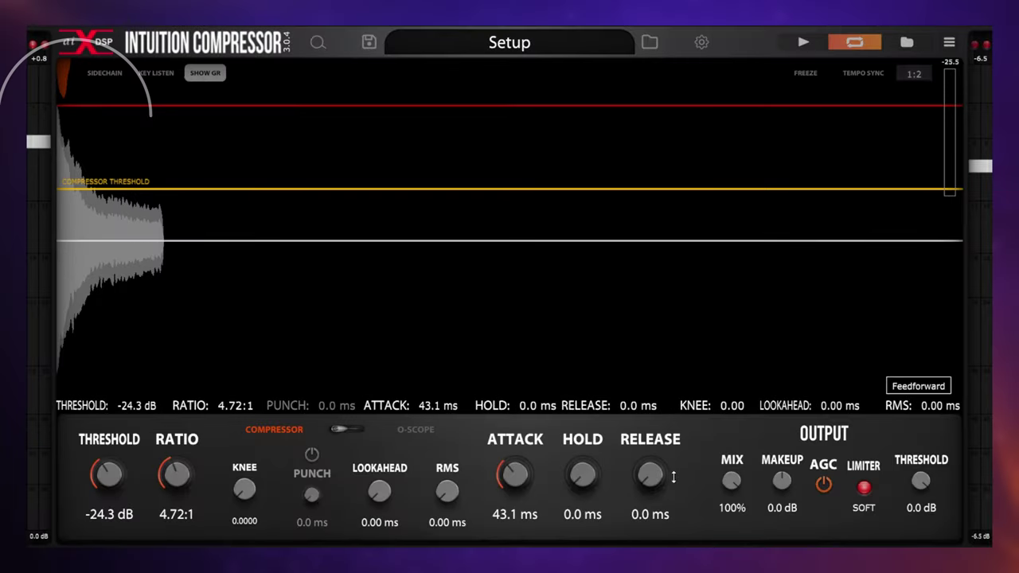
- Set the compressor release to 33.0 ms, audition it, and raise it to 93.7 ms before stopping playback
{"action": "left_click_drag", "start_coordinate": [650, 475], "coordinate": [645, 418]}
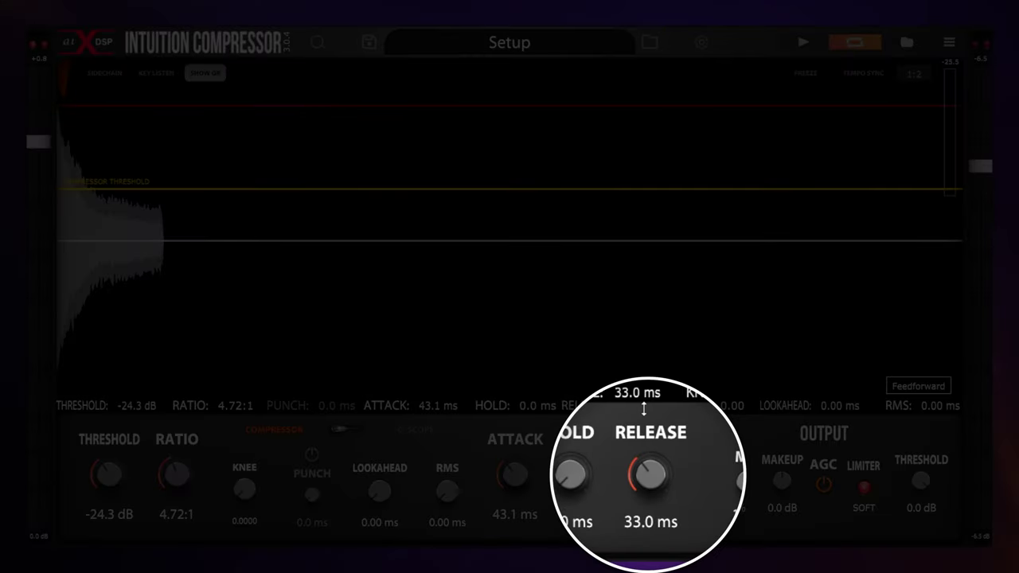
{"action": "left_click", "coordinate": [803, 42]}
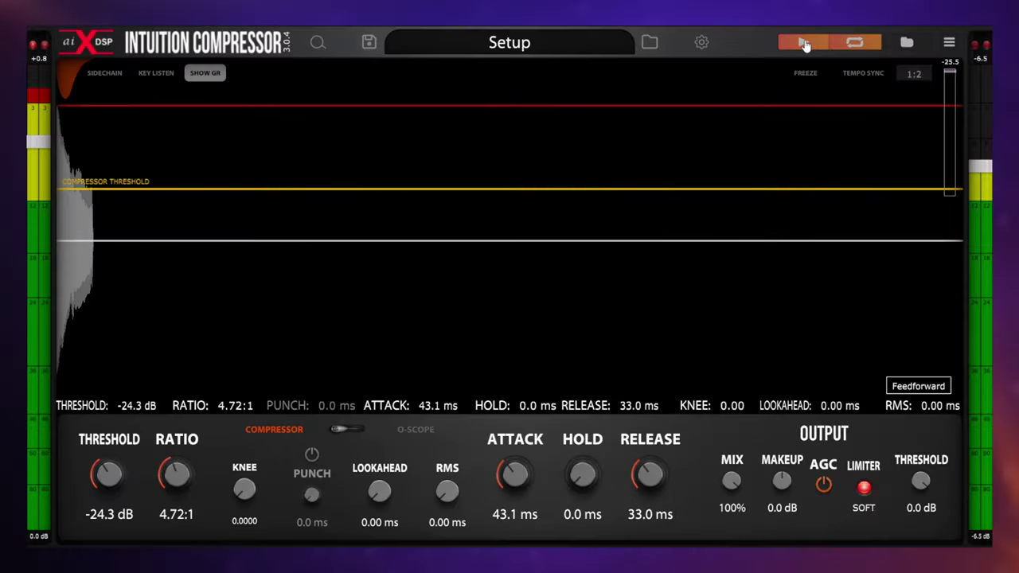
{"action": "left_click_drag", "start_coordinate": [650, 475], "coordinate": [649, 457]}
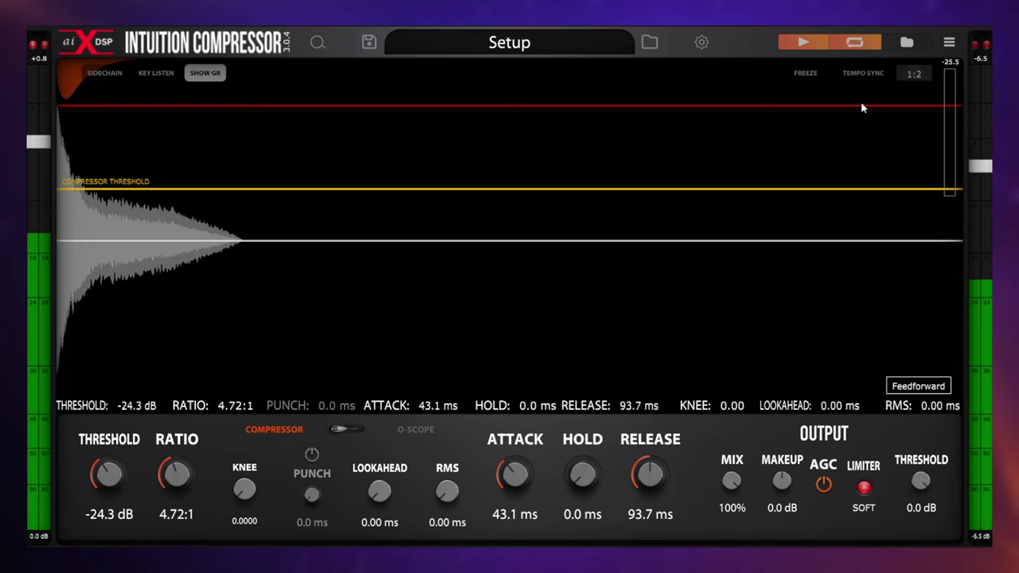
{"action": "left_click", "coordinate": [809, 44]}
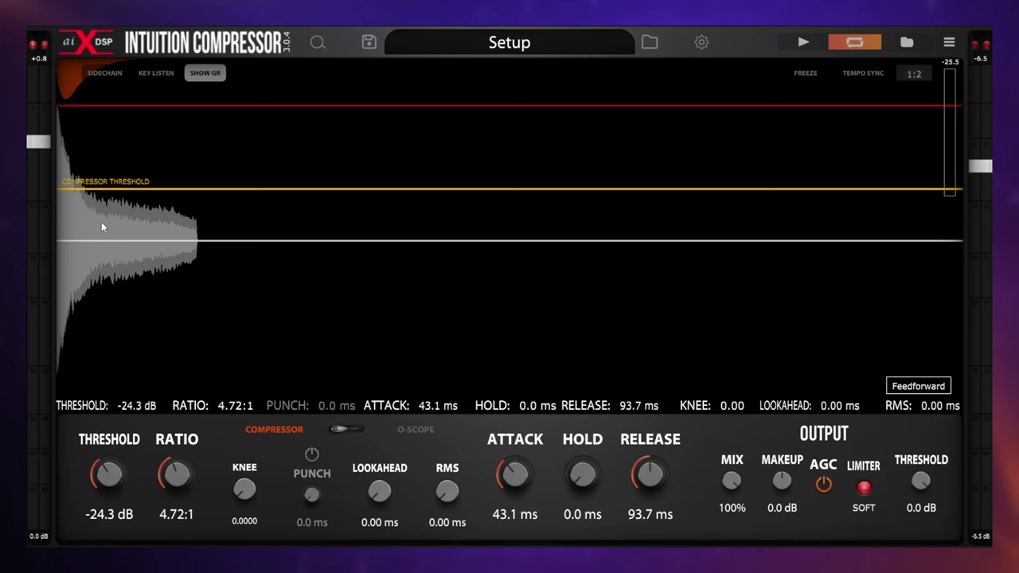
- Disable the oscilloscope trigger, return to the compressor controls, and audition the sample on the scrolling display
{"action": "left_click", "coordinate": [341, 431]}
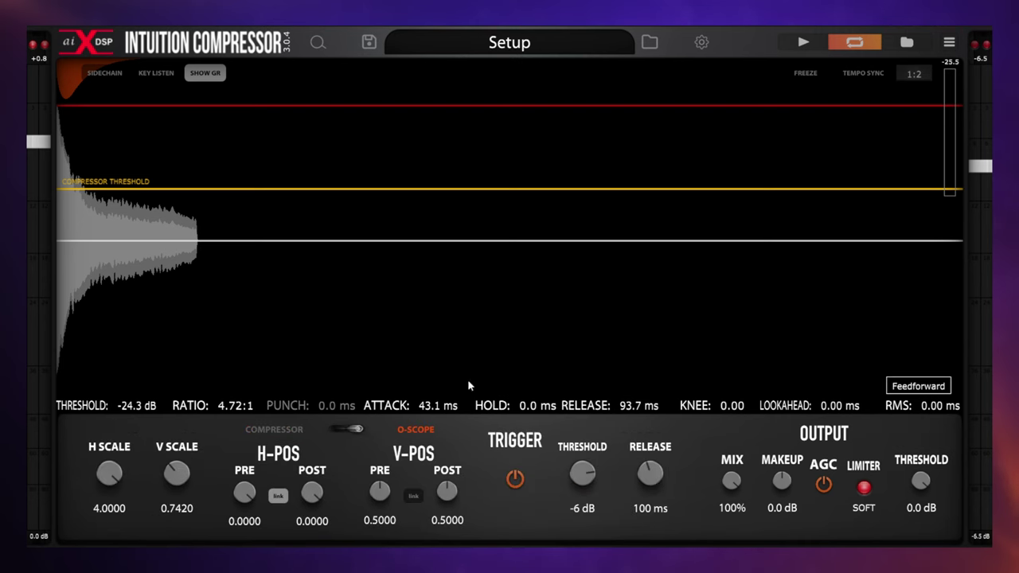
{"action": "left_click", "coordinate": [516, 479]}
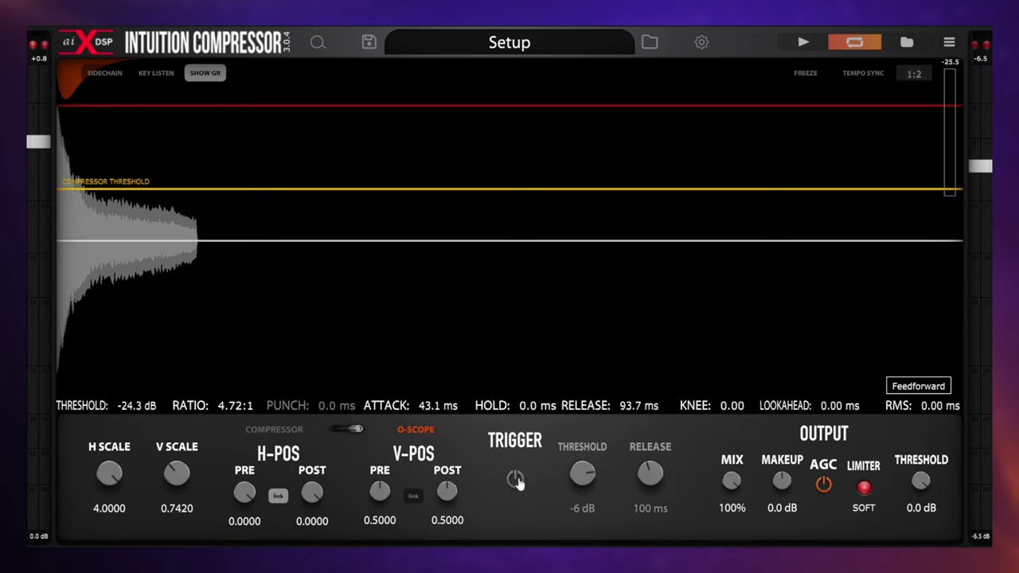
{"action": "left_click", "coordinate": [362, 430]}
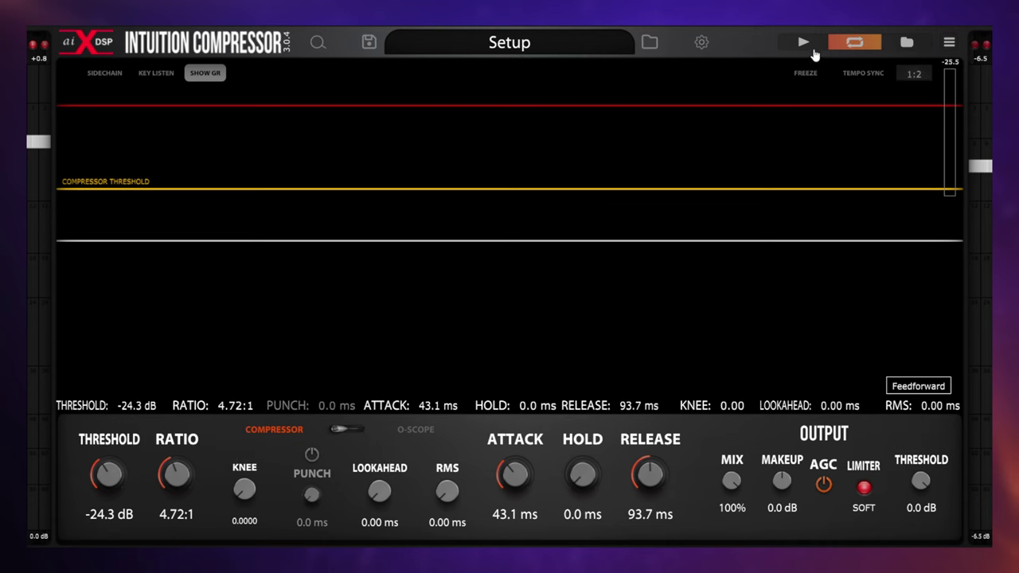
{"action": "left_click", "coordinate": [805, 44]}
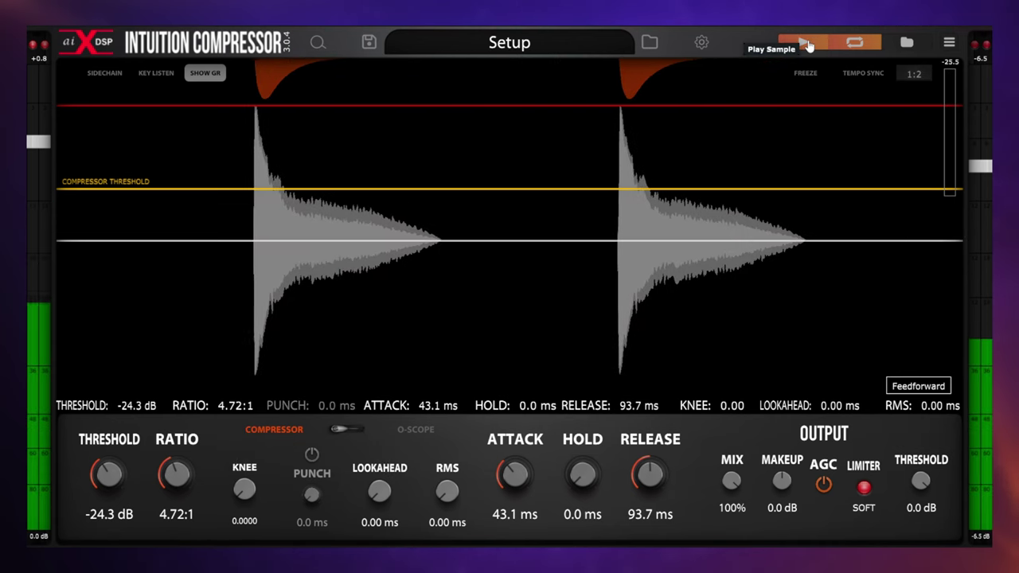
{"action": "left_click", "coordinate": [804, 43]}
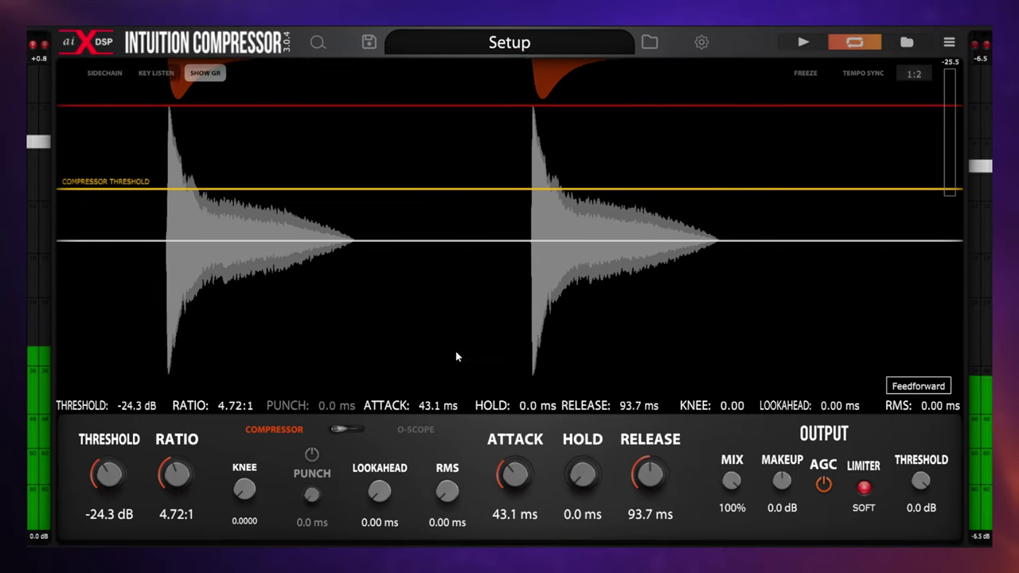
- Enable Punch, set it to 36.9 ms during playback, freeze the waveform display, and stop the sample
{"action": "left_click", "coordinate": [312, 453]}
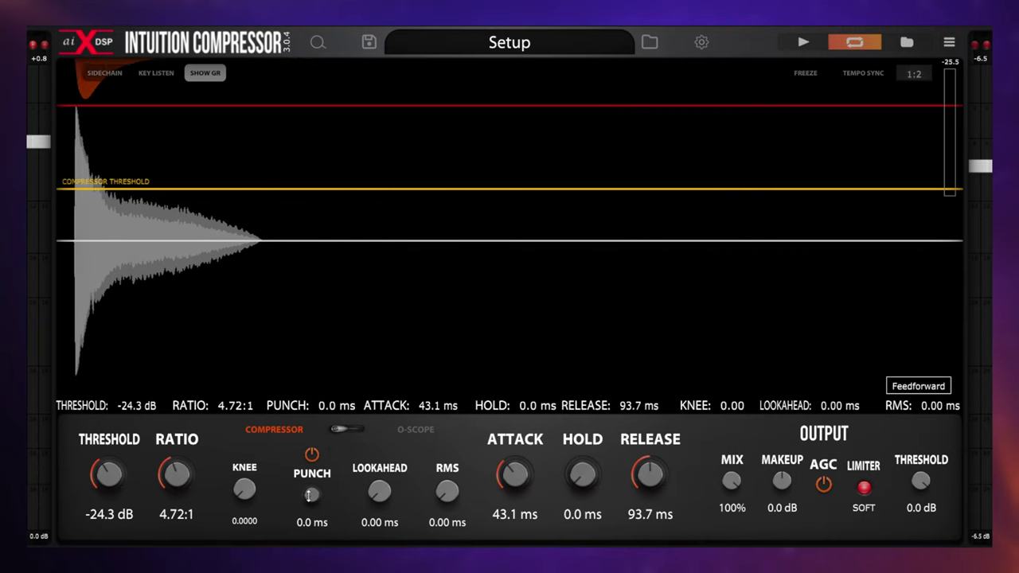
{"action": "left_click", "coordinate": [800, 42]}
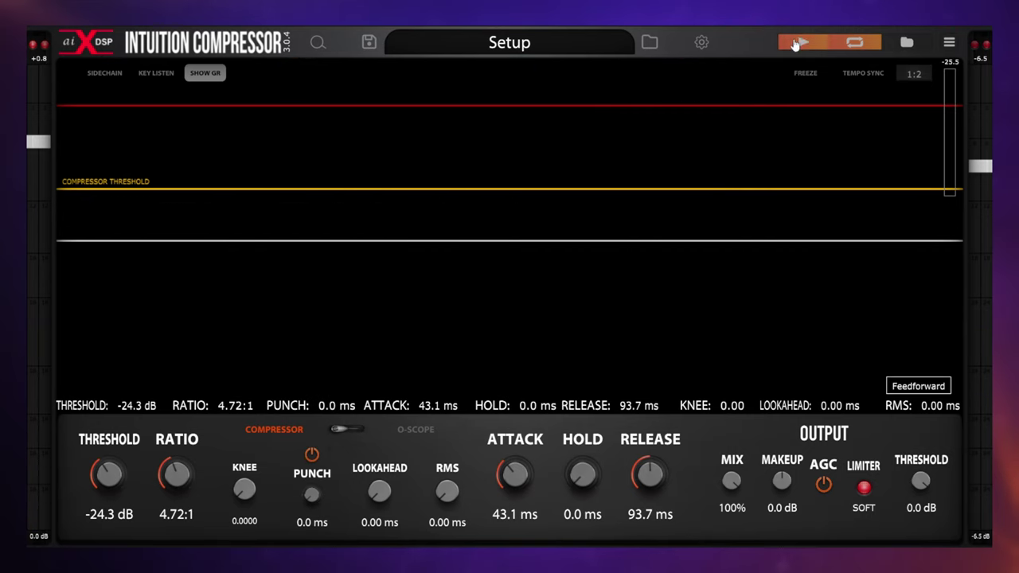
{"action": "left_click_drag", "start_coordinate": [312, 494], "coordinate": [308, 373]}
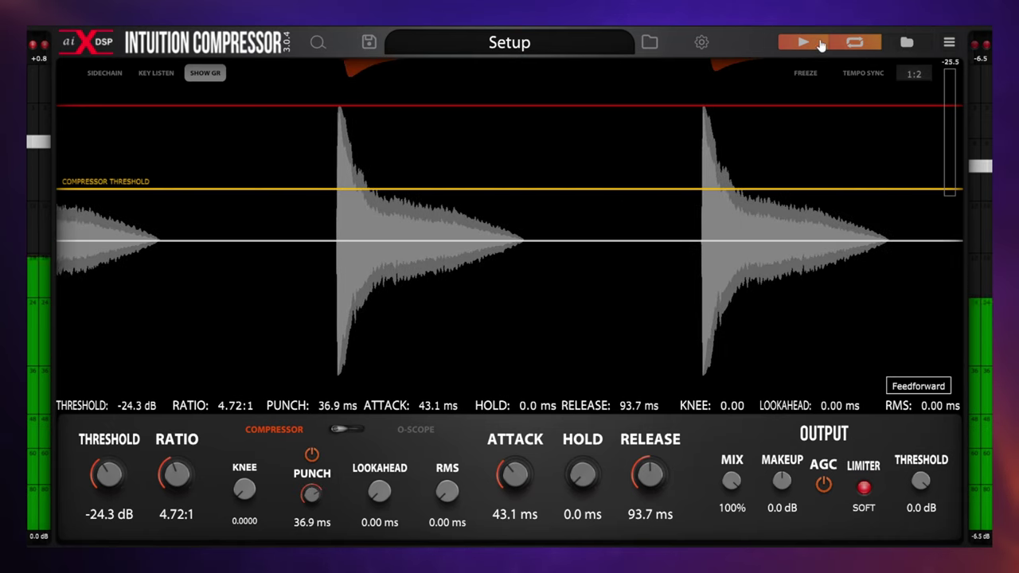
{"action": "left_click", "coordinate": [806, 75]}
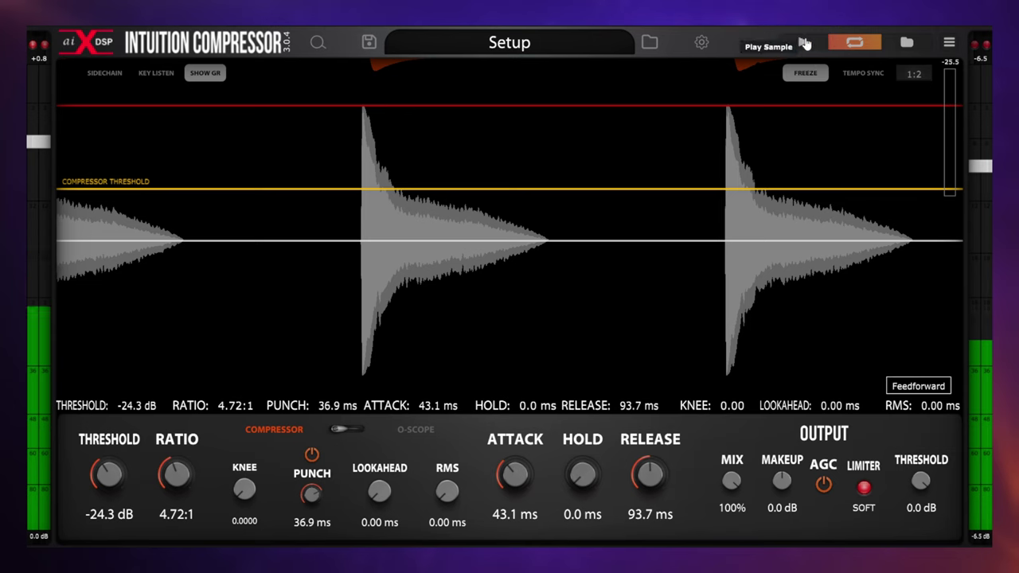
{"action": "left_click", "coordinate": [803, 42]}
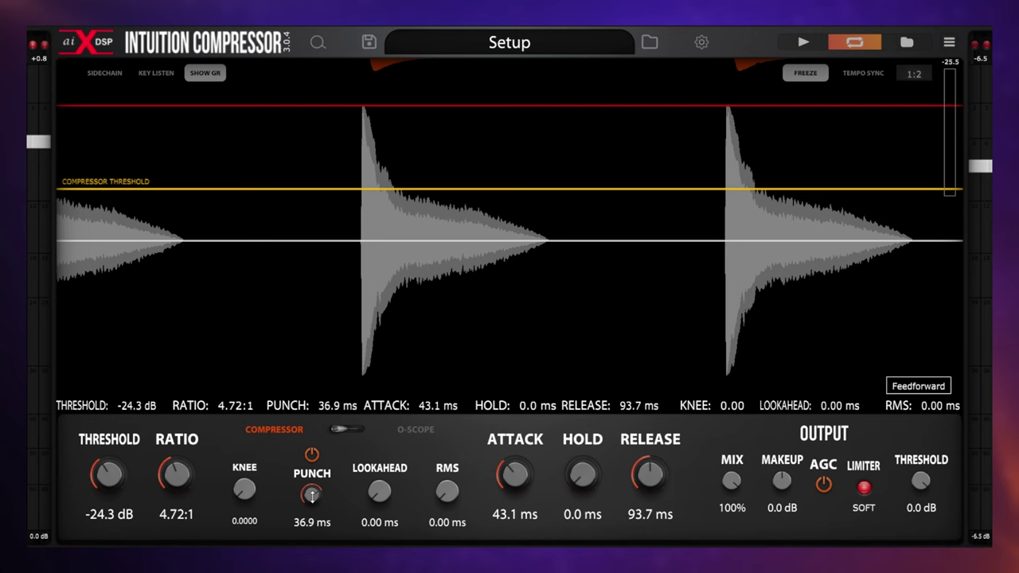
- Reset Punch to 0.0 ms and switch it off
{"action": "left_click_drag", "start_coordinate": [312, 481], "coordinate": [319, 521]}
{"action": "double_click", "coordinate": [319, 522]}
{"action": "left_click", "coordinate": [311, 455]}
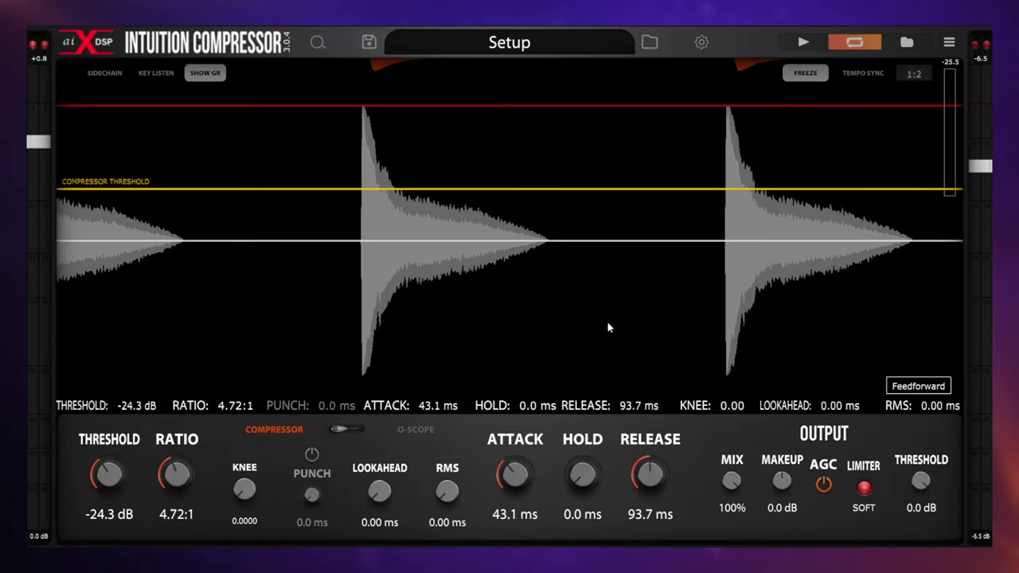
- Unfreeze the waveform display and set the compressor hold to 155.8 ms while the sample plays
{"action": "left_click", "coordinate": [803, 42]}
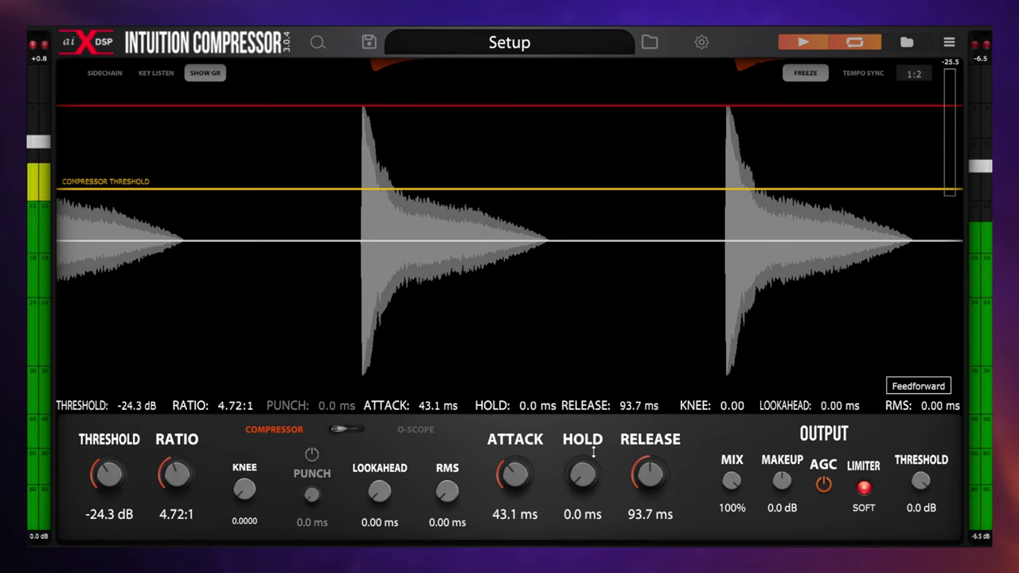
{"action": "left_click", "coordinate": [802, 73]}
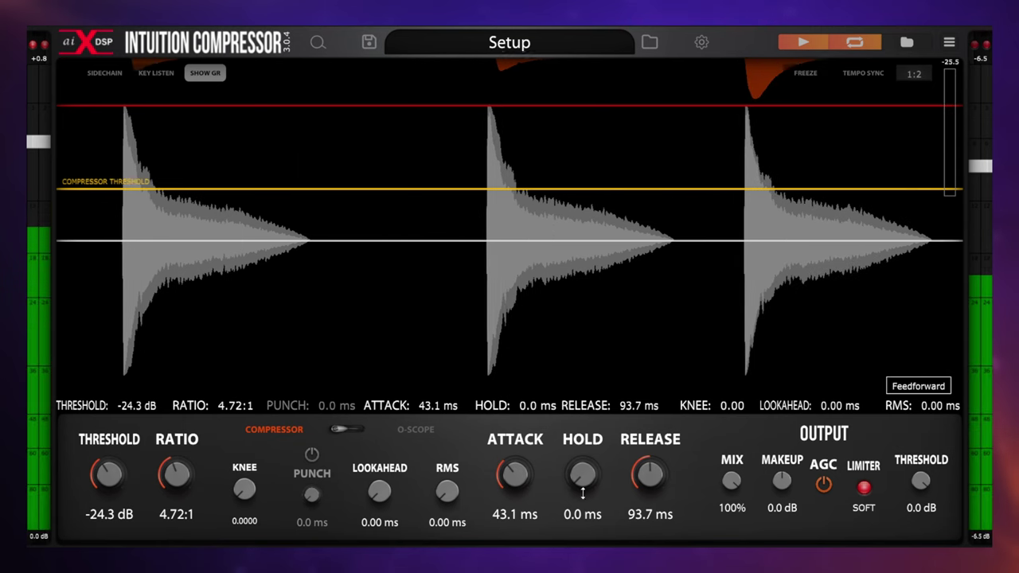
{"action": "left_click_drag", "start_coordinate": [583, 478], "coordinate": [579, 383]}
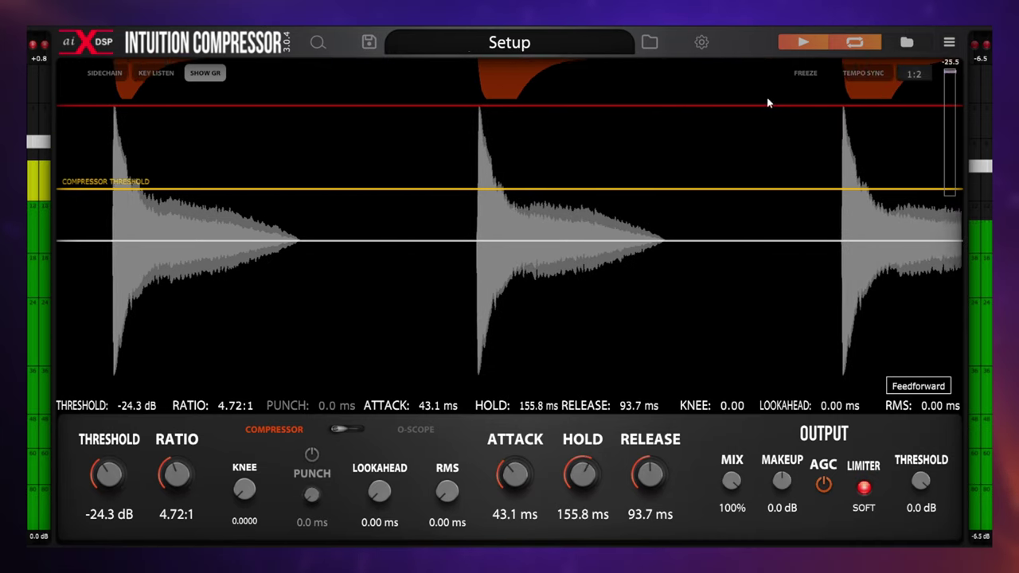
{"action": "left_click", "coordinate": [803, 41]}
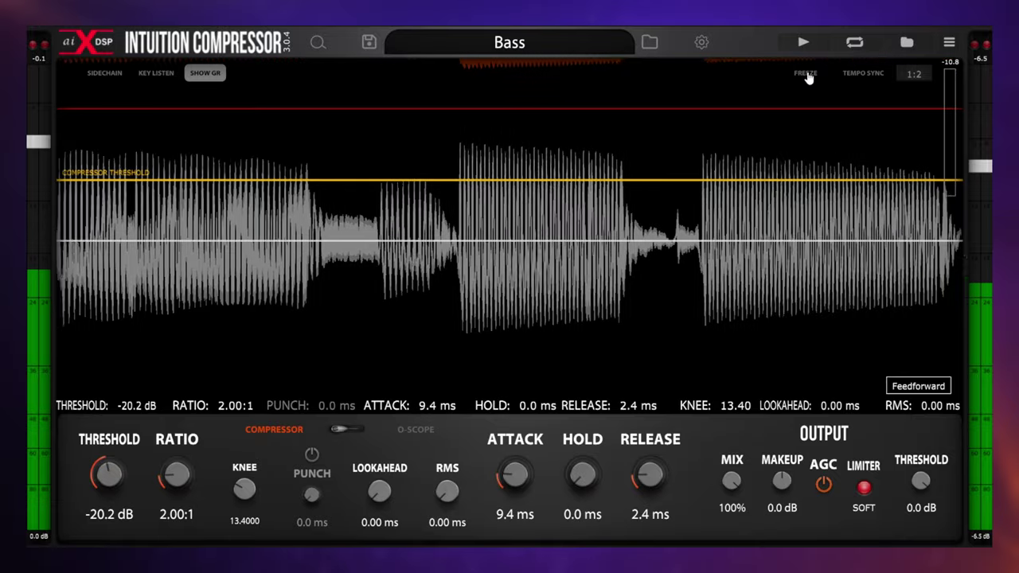
- Freeze the waveform display of the Bass preset and enable the external sidechain input
{"action": "left_click", "coordinate": [806, 73]}
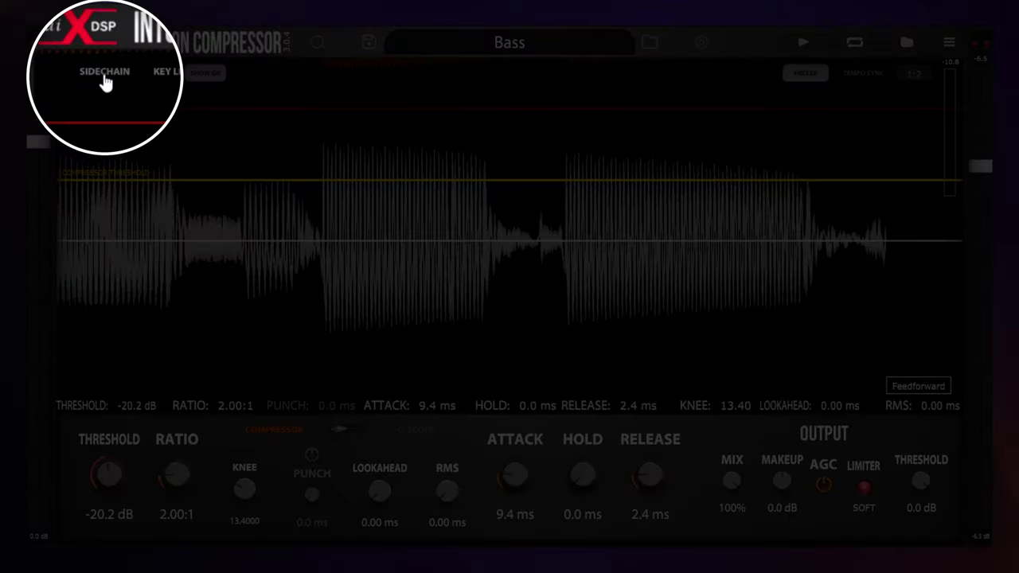
{"action": "left_click", "coordinate": [104, 73]}
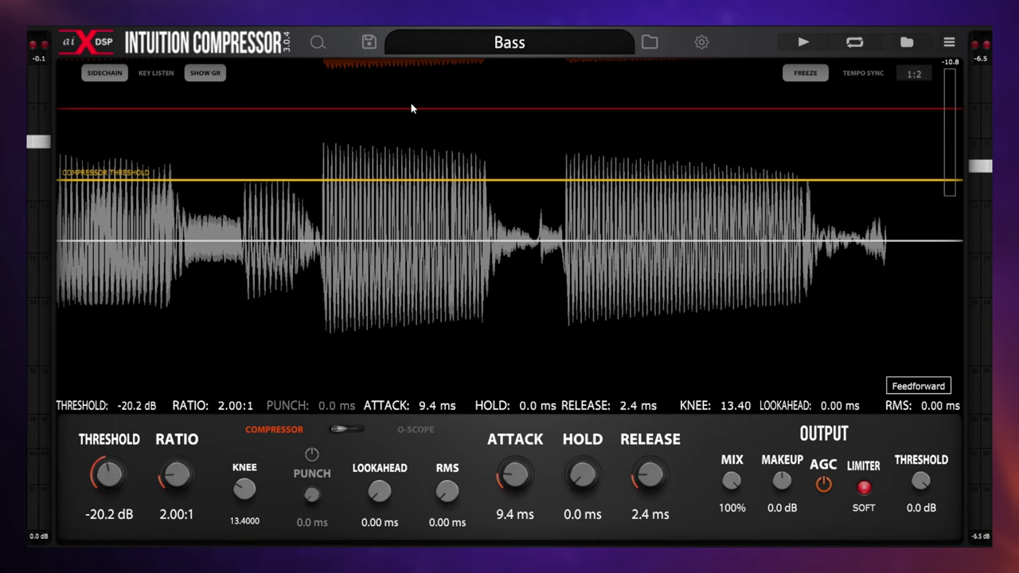
- Run the waveform display while the sidechained bass plays, freeze it to examine the gain reduction, and unfreeze it again
{"action": "left_click", "coordinate": [805, 73]}
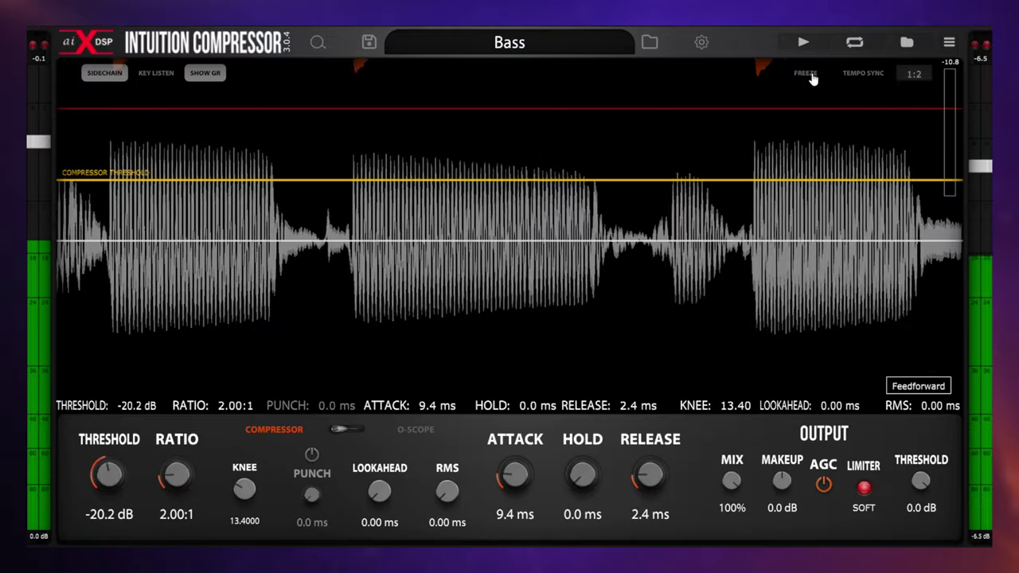
{"action": "left_click", "coordinate": [811, 75]}
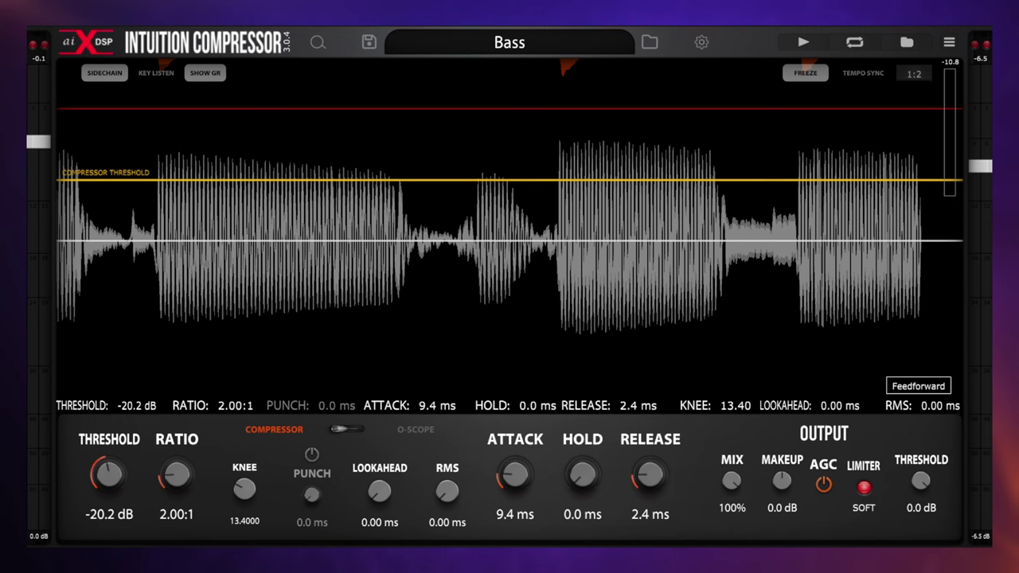
{"action": "left_click", "coordinate": [799, 77]}
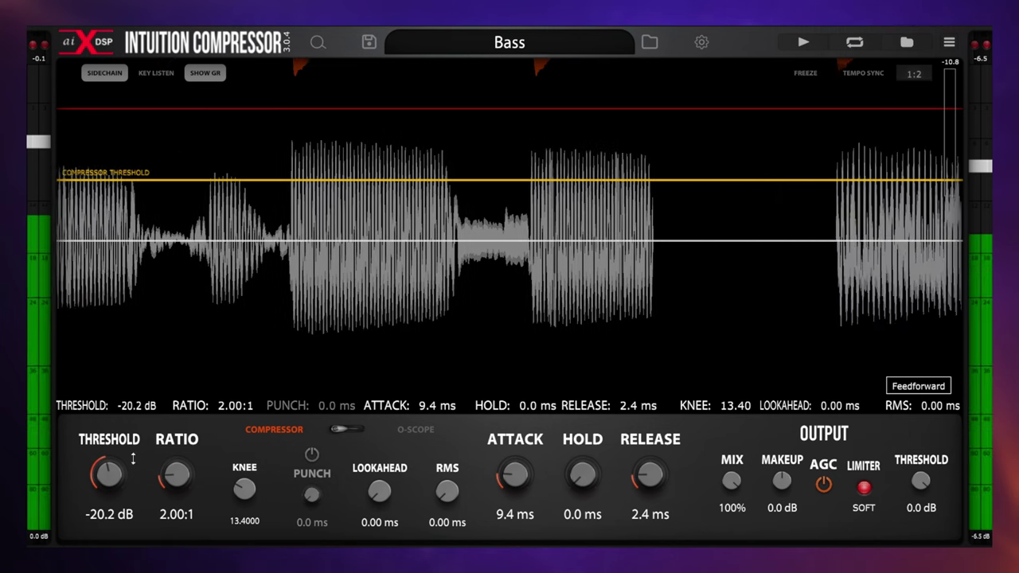
- Set the compressor ratio to 5.72:1 and the threshold to -32.9 dB during playback, and freeze the waveform display
{"action": "left_click_drag", "start_coordinate": [109, 474], "coordinate": [107, 483]}
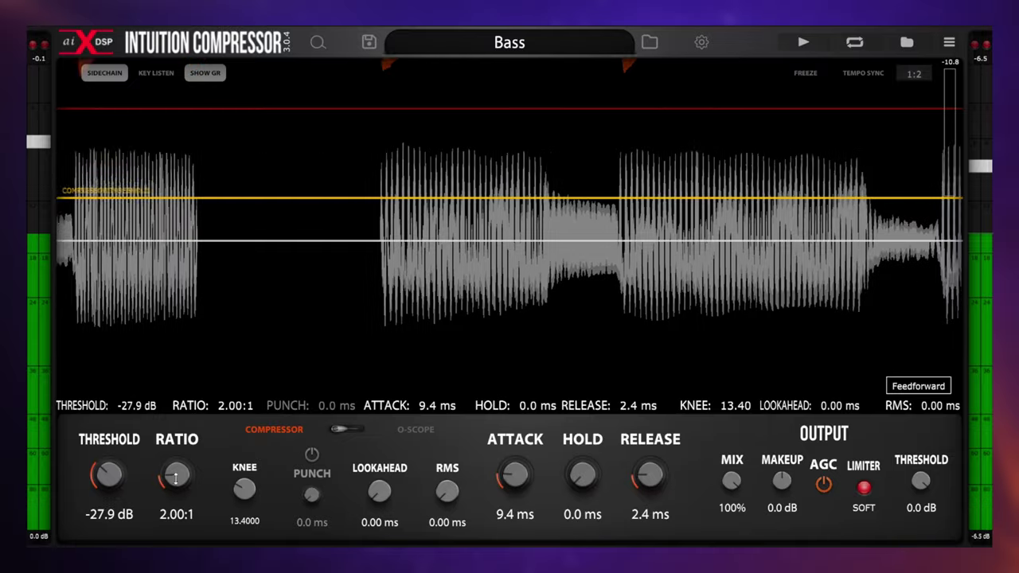
{"action": "left_click_drag", "start_coordinate": [175, 478], "coordinate": [172, 419]}
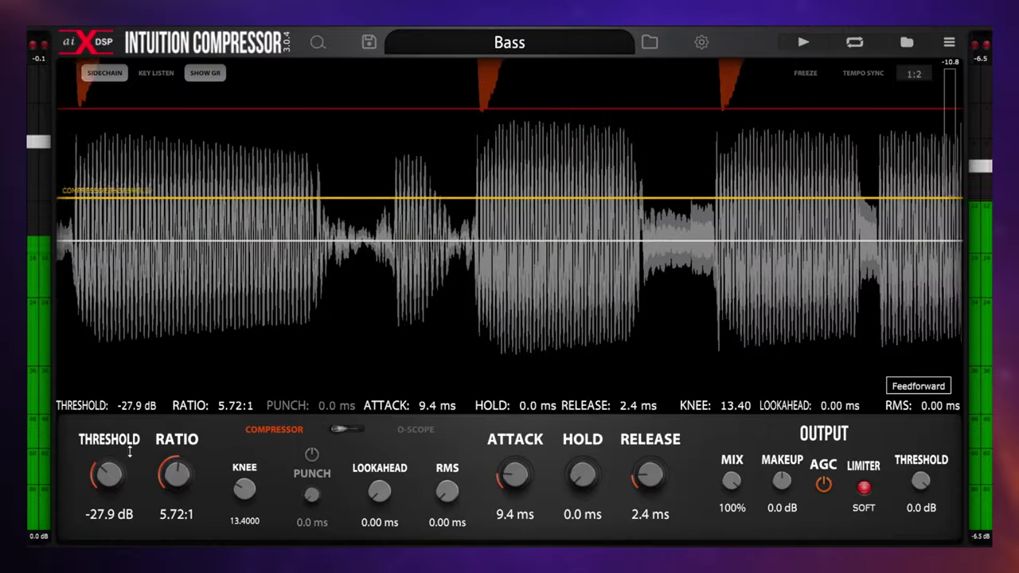
{"action": "left_click_drag", "start_coordinate": [111, 483], "coordinate": [120, 483]}
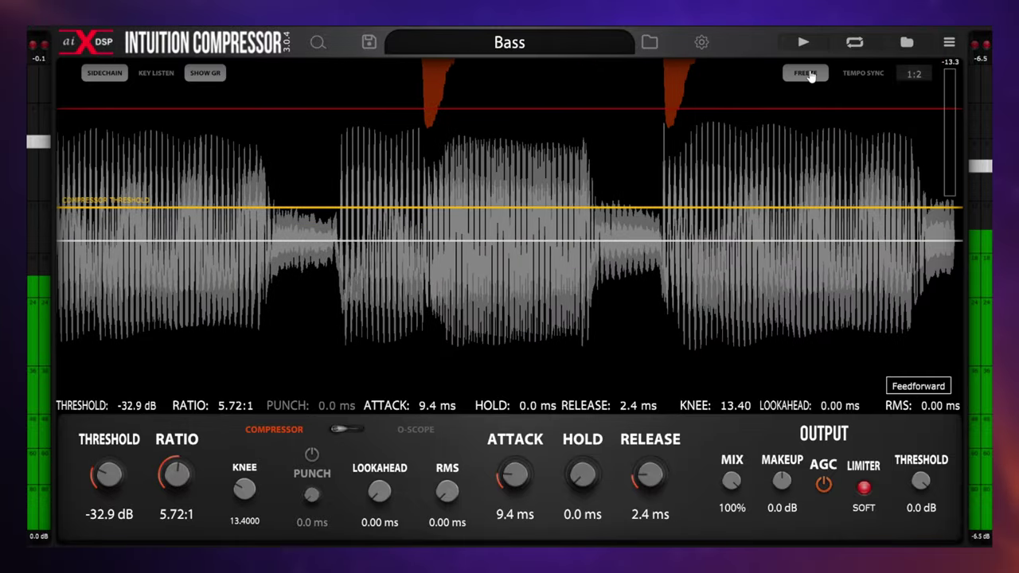
{"action": "left_click", "coordinate": [808, 73]}
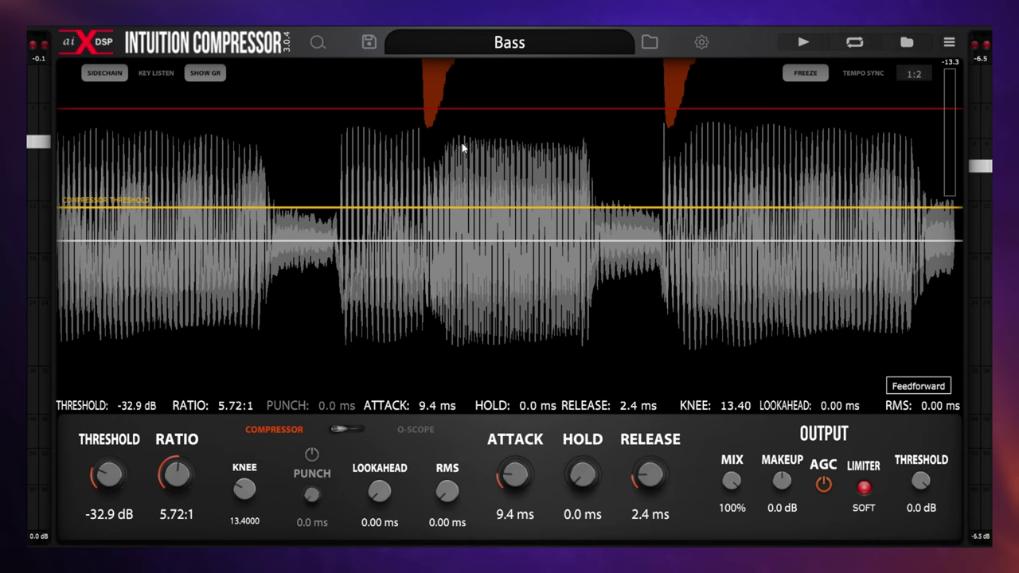
- Unfreeze and refreeze the waveform display twice during playback to examine where the sidechain signal triggers gain reduction on the bass
{"action": "left_click", "coordinate": [798, 72]}
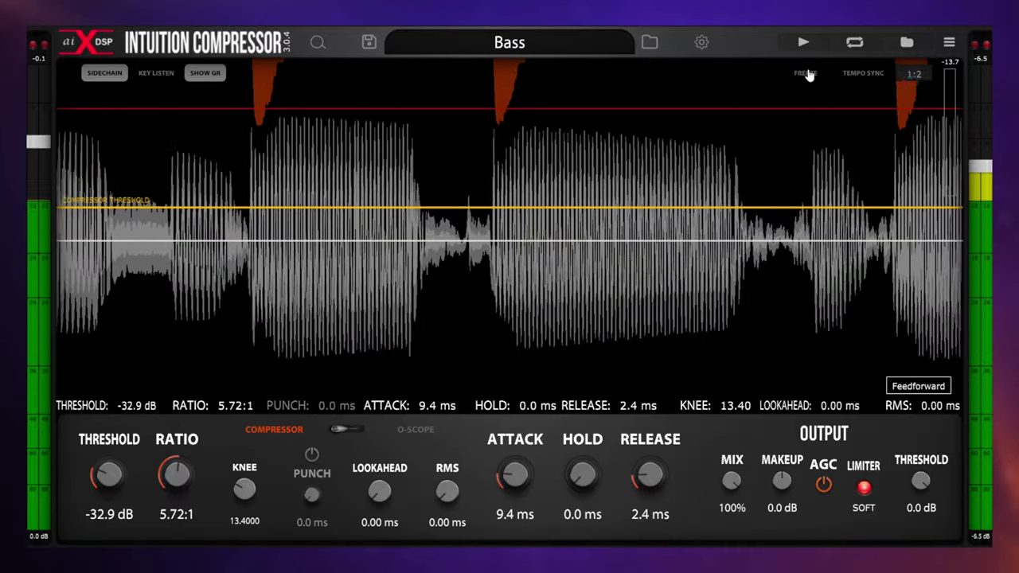
{"action": "left_click", "coordinate": [805, 73]}
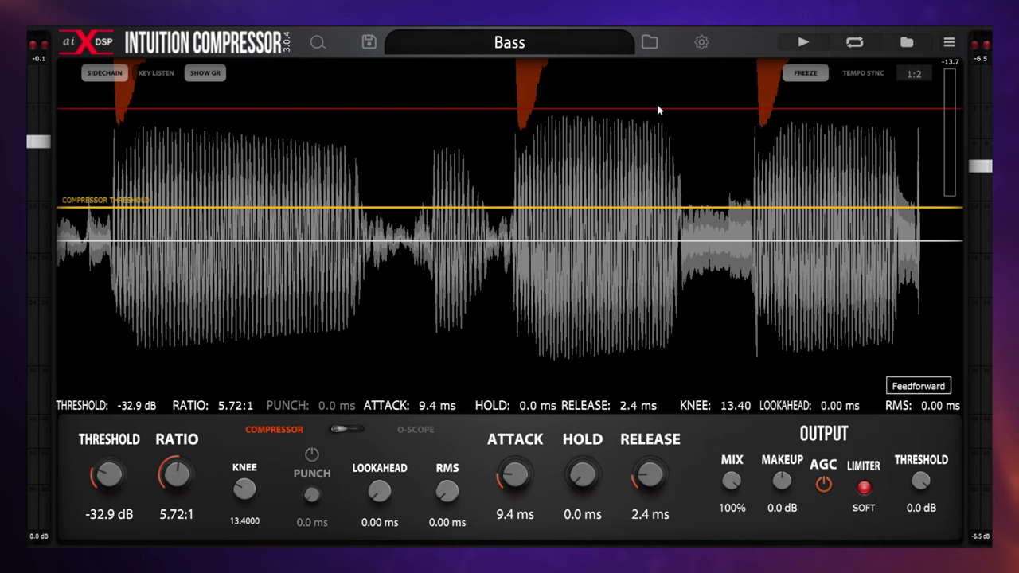
{"action": "left_click", "coordinate": [816, 77]}
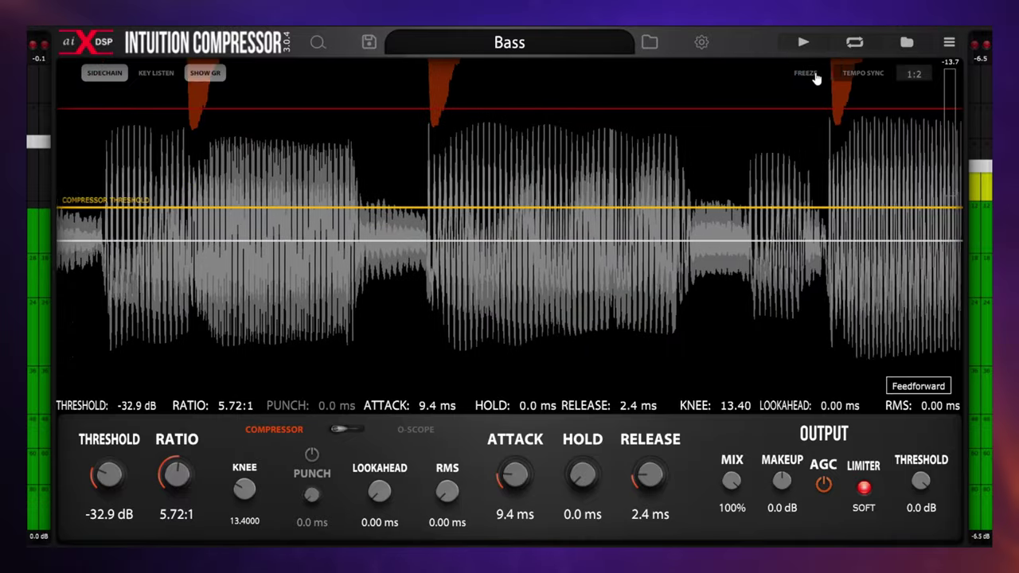
{"action": "left_click", "coordinate": [816, 76]}
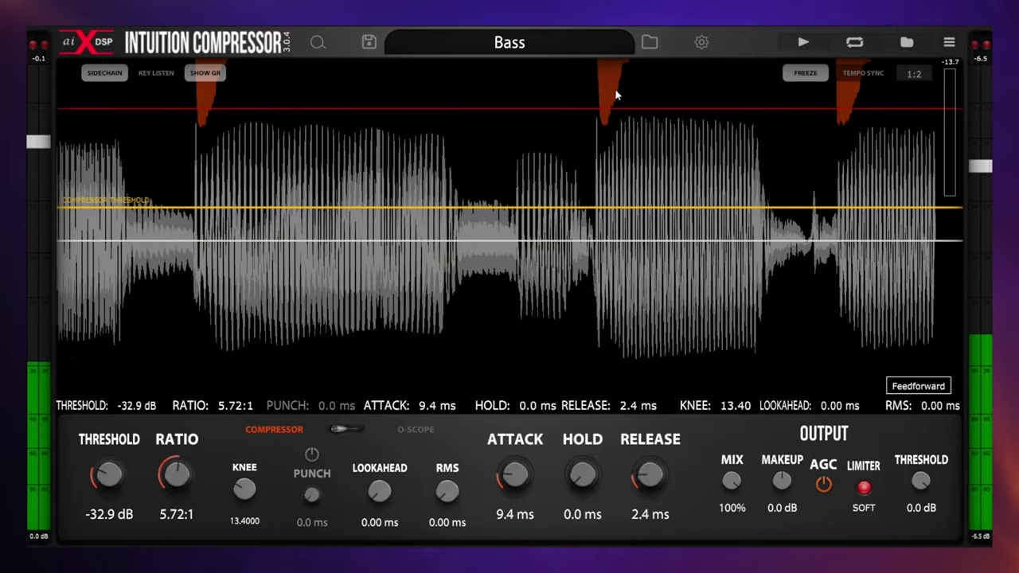